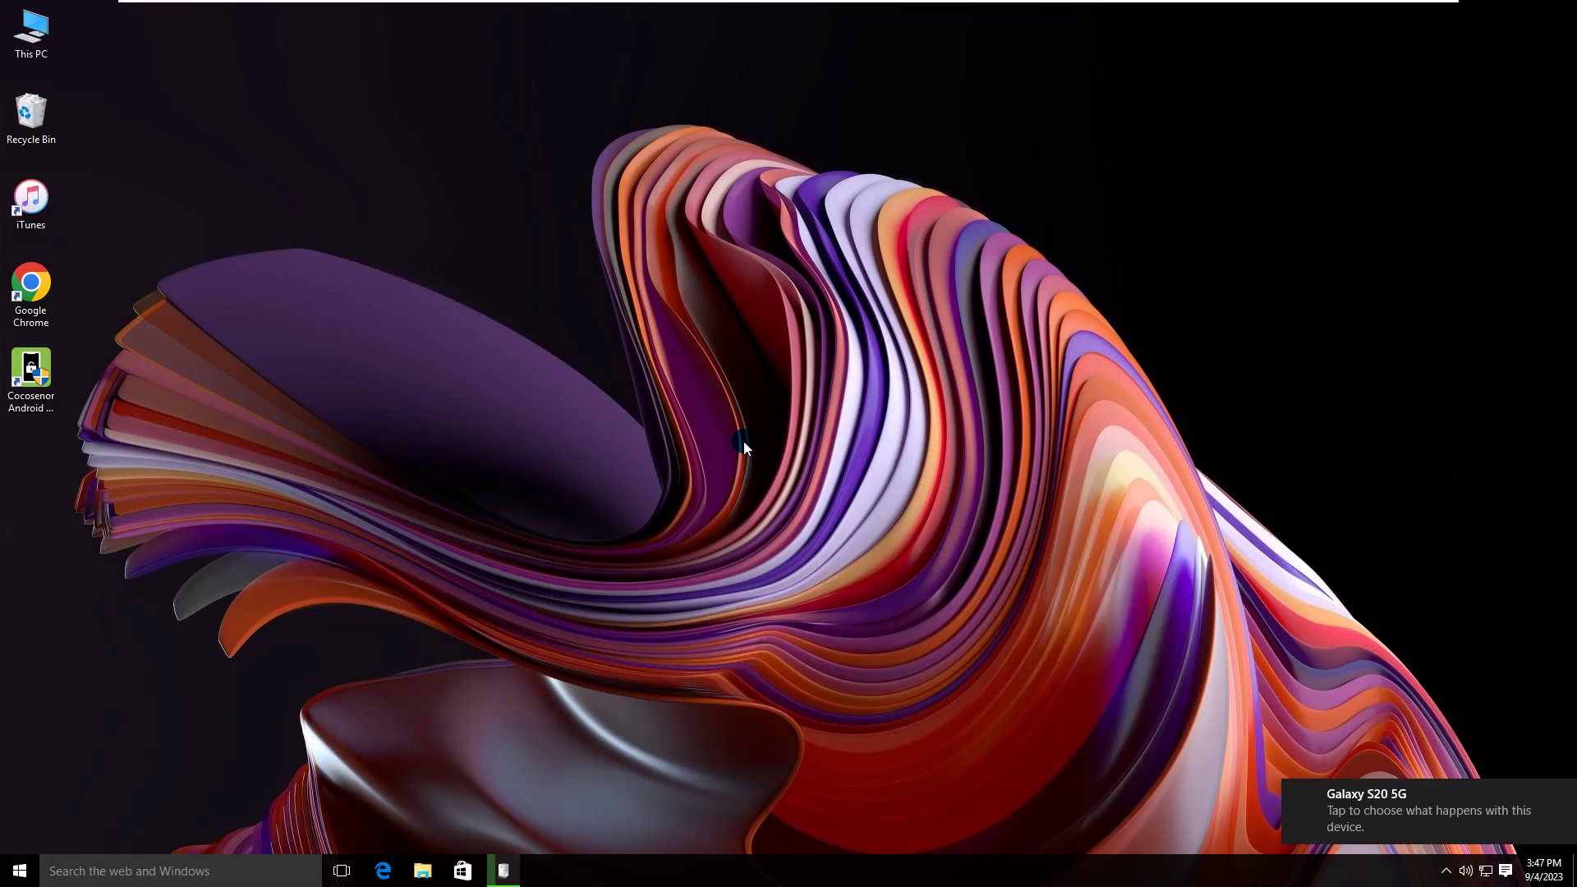
Launch Cocosenor Android Password Tuner from its desktop icon.
double_click(32, 372)
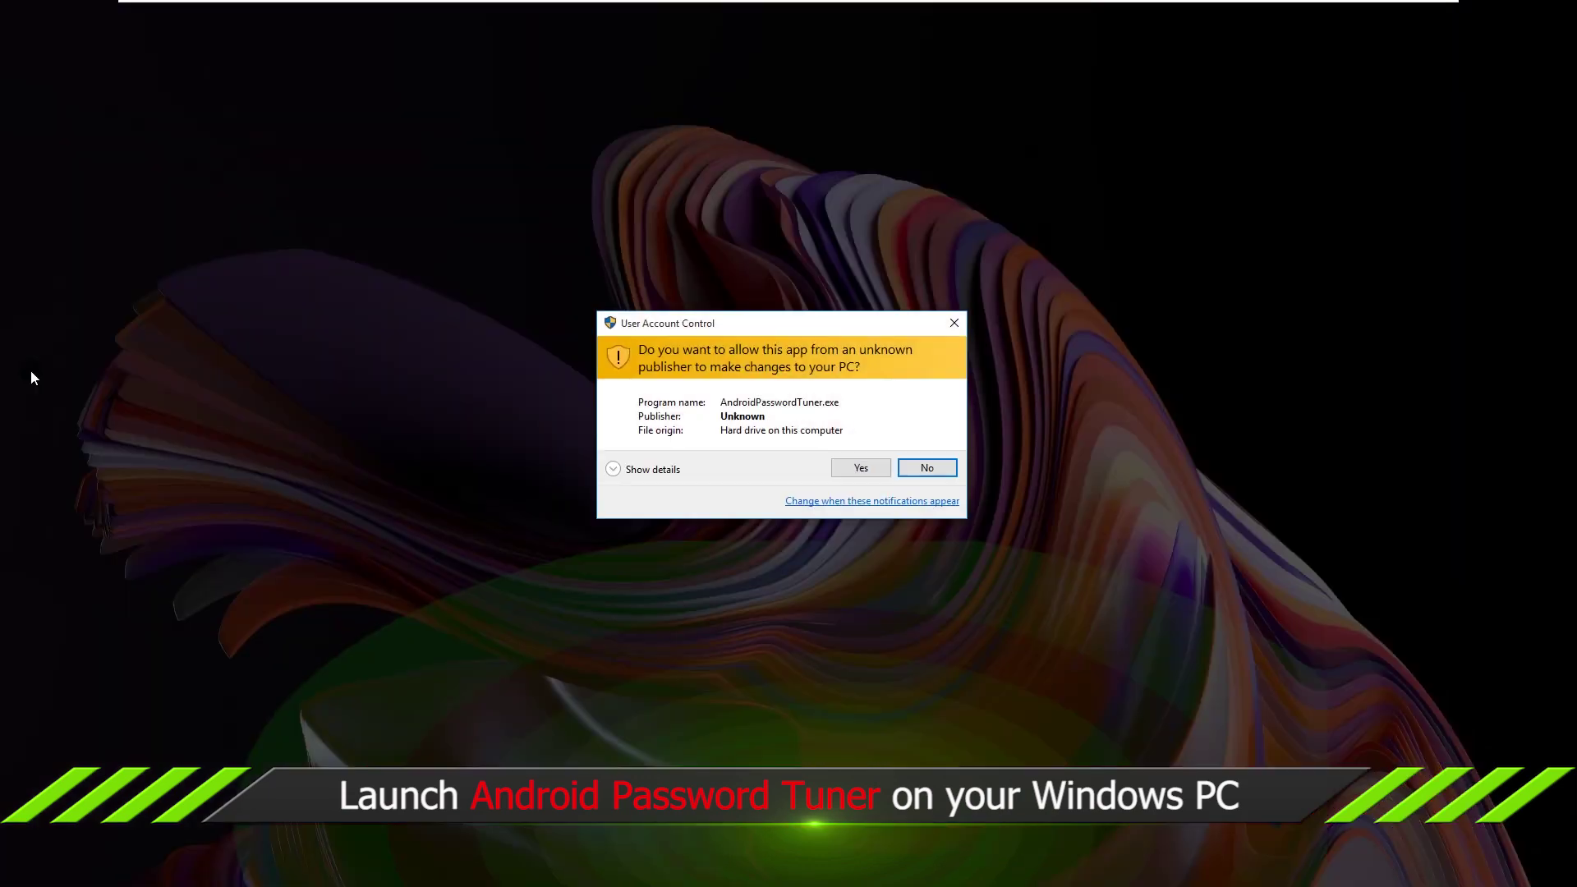
Approve the User Account Control prompt so Android Password Tuner opens.
left_click(861, 469)
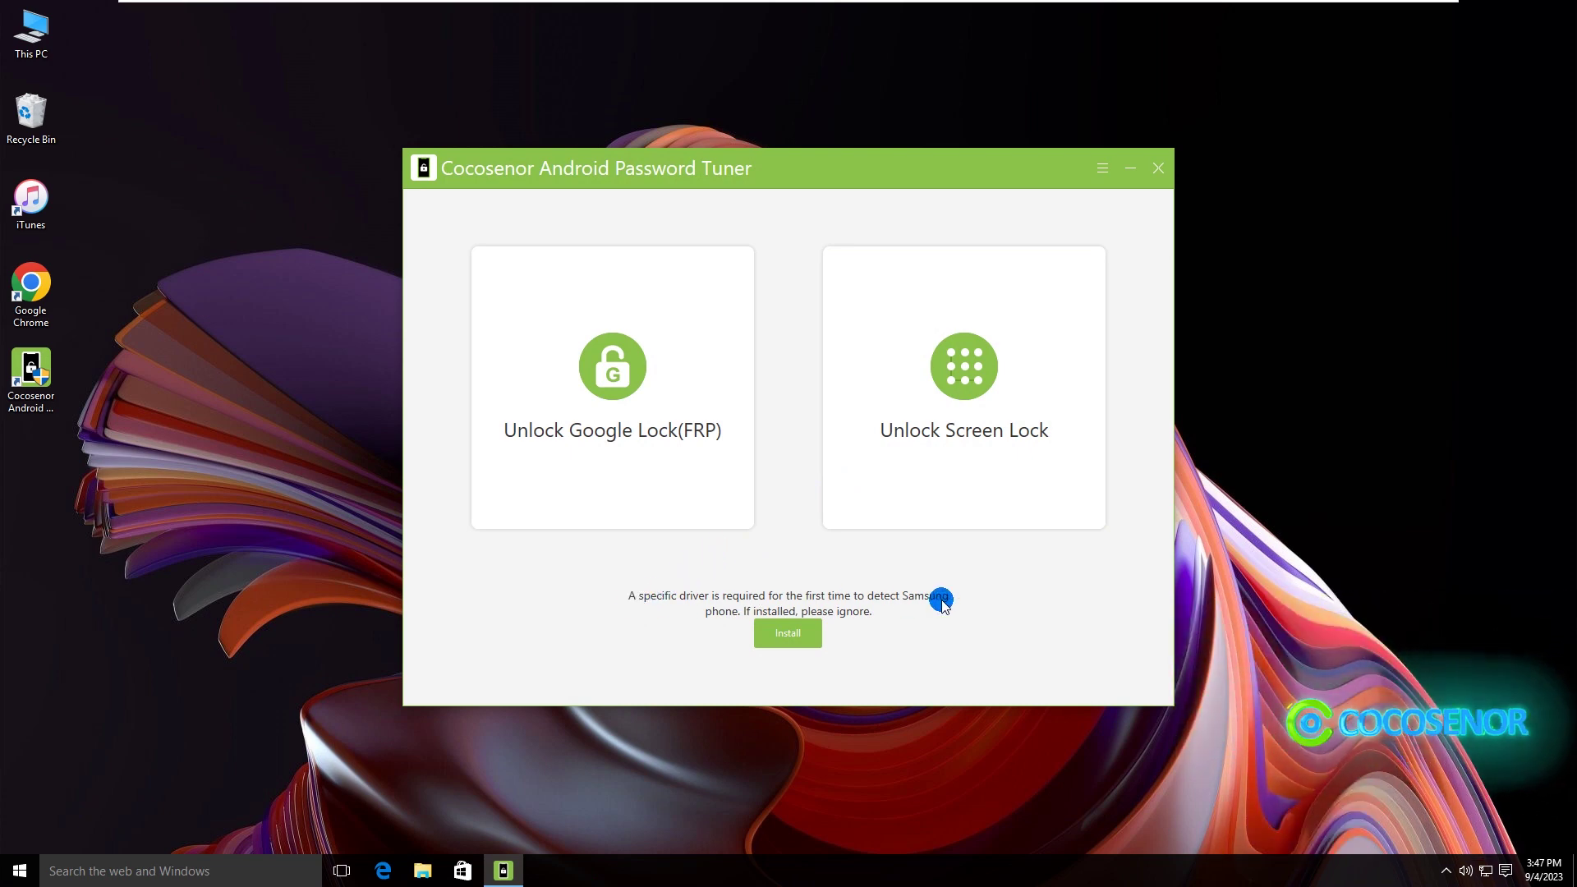
Run the MSS InstallWizard through Next, Install and Finish for the Samsung mobile USB driver.
left_click(770, 638)
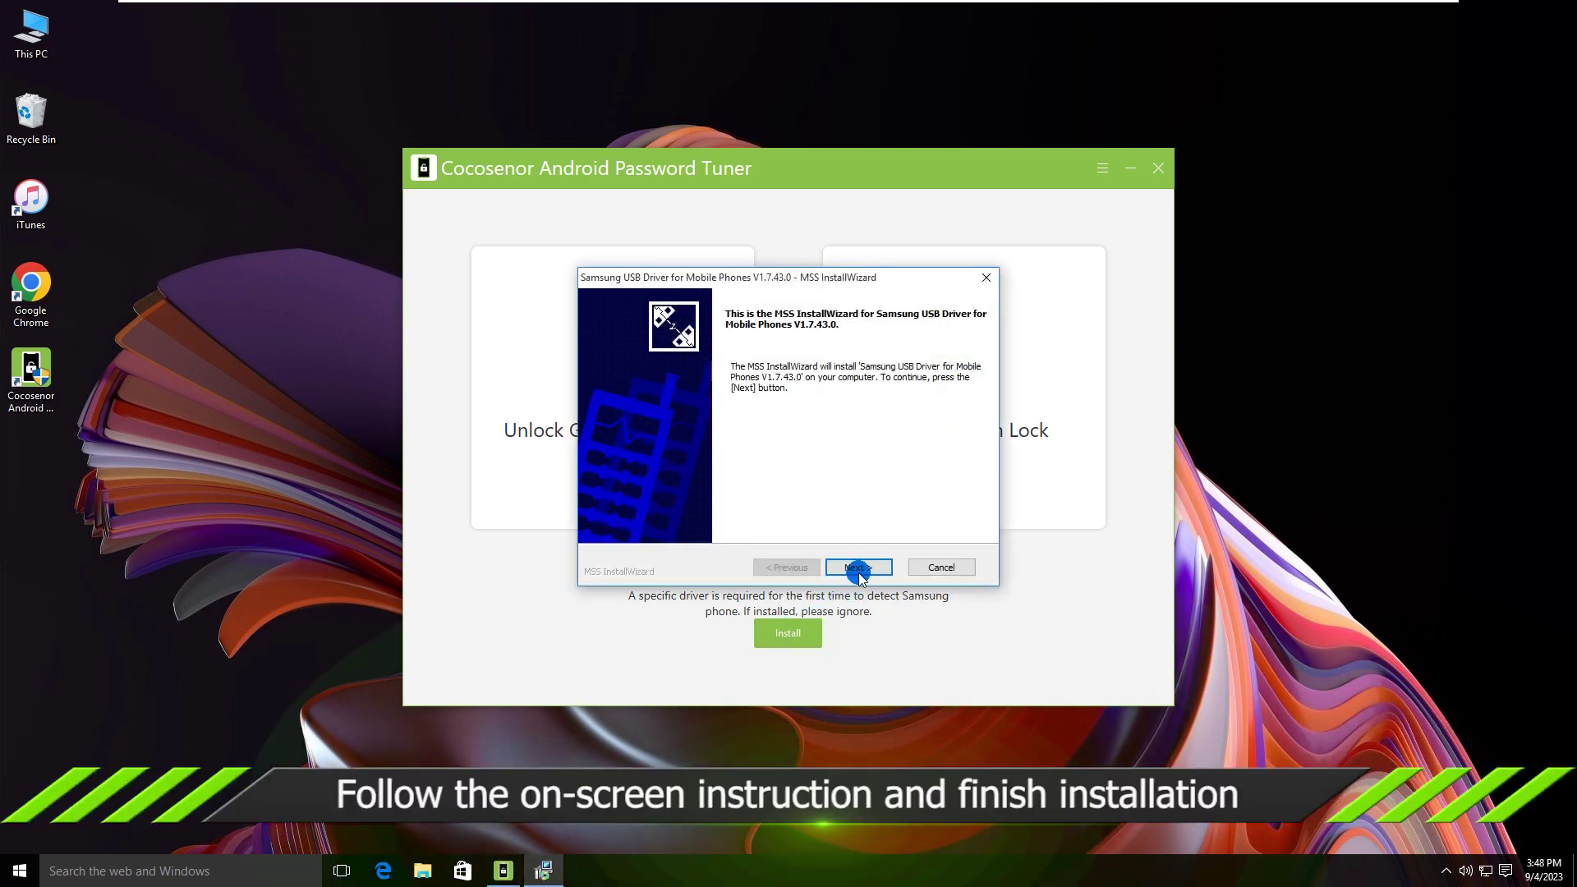
left_click(858, 569)
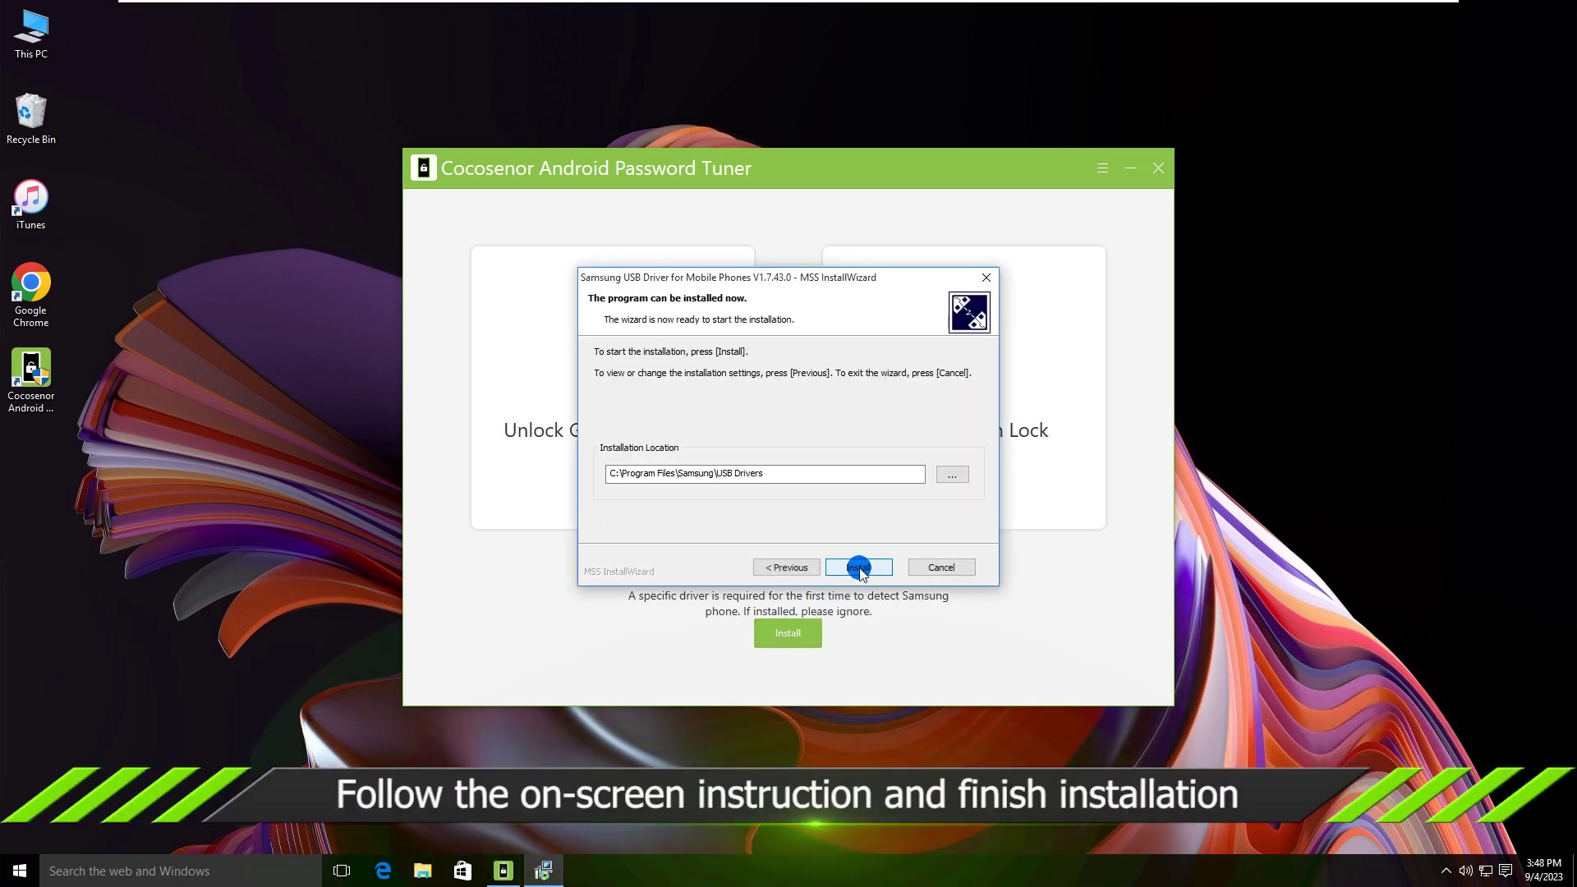
left_click(859, 570)
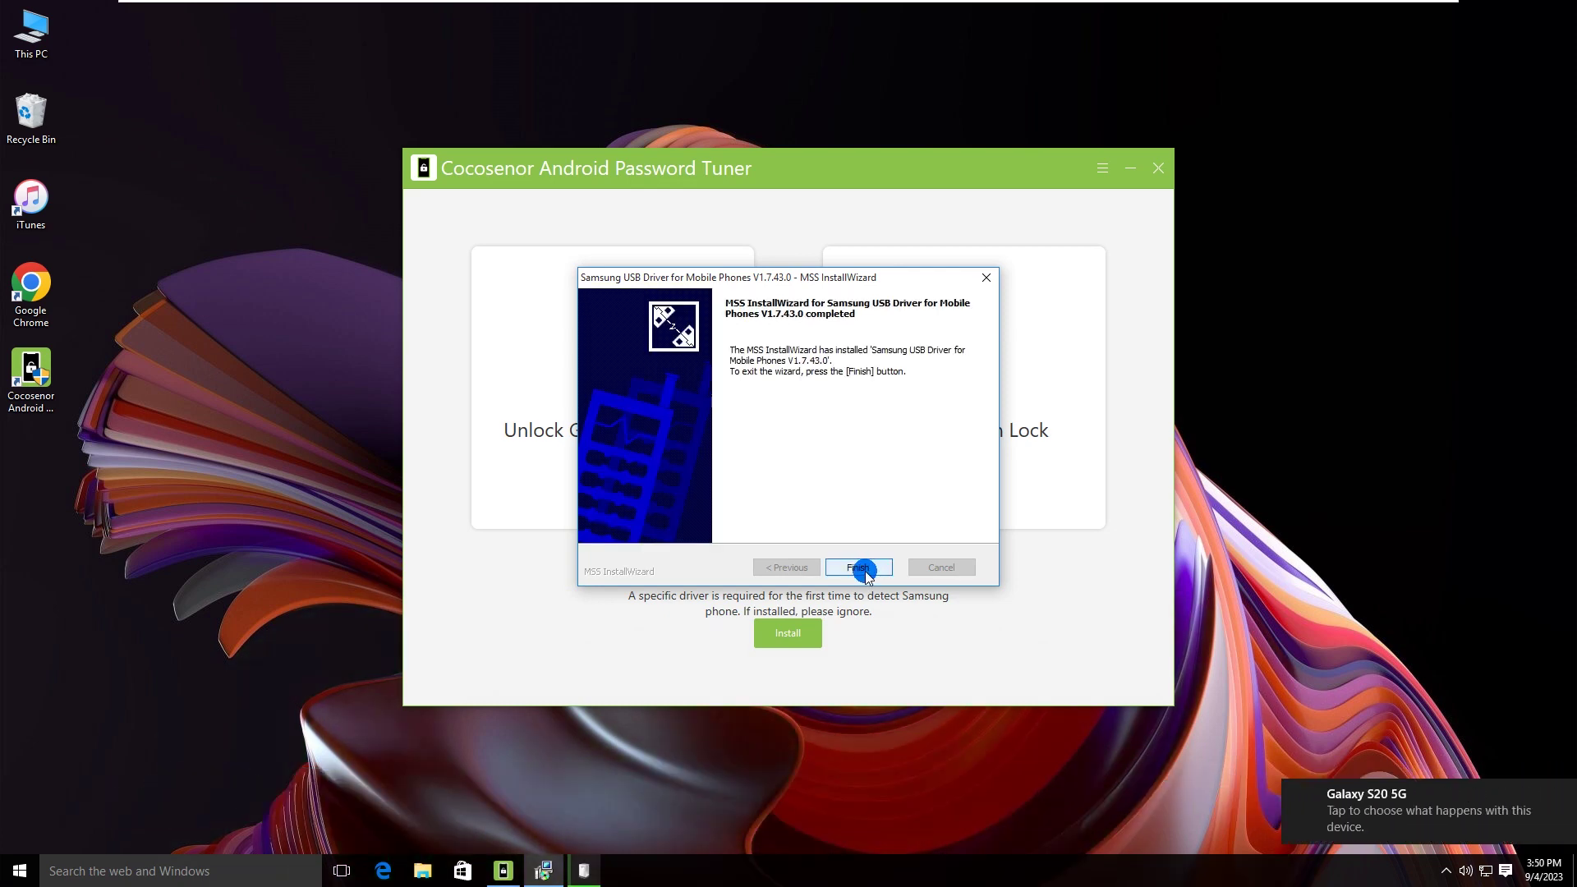
left_click(866, 568)
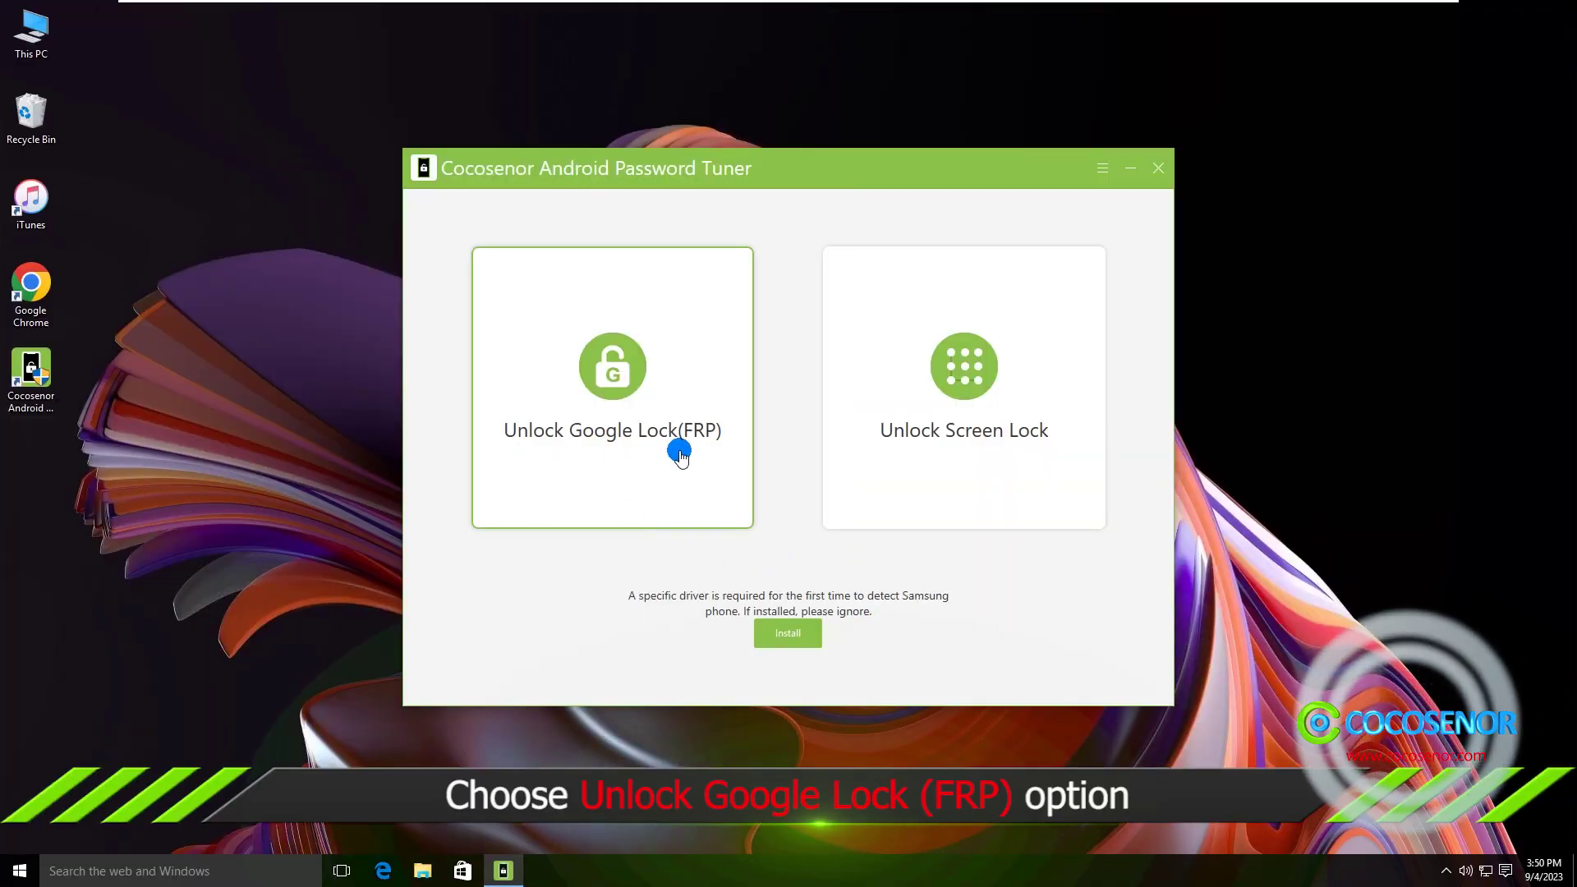
Choose Unlock Google Lock (FRP) and start it to reach OS version selection.
left_click(615, 437)
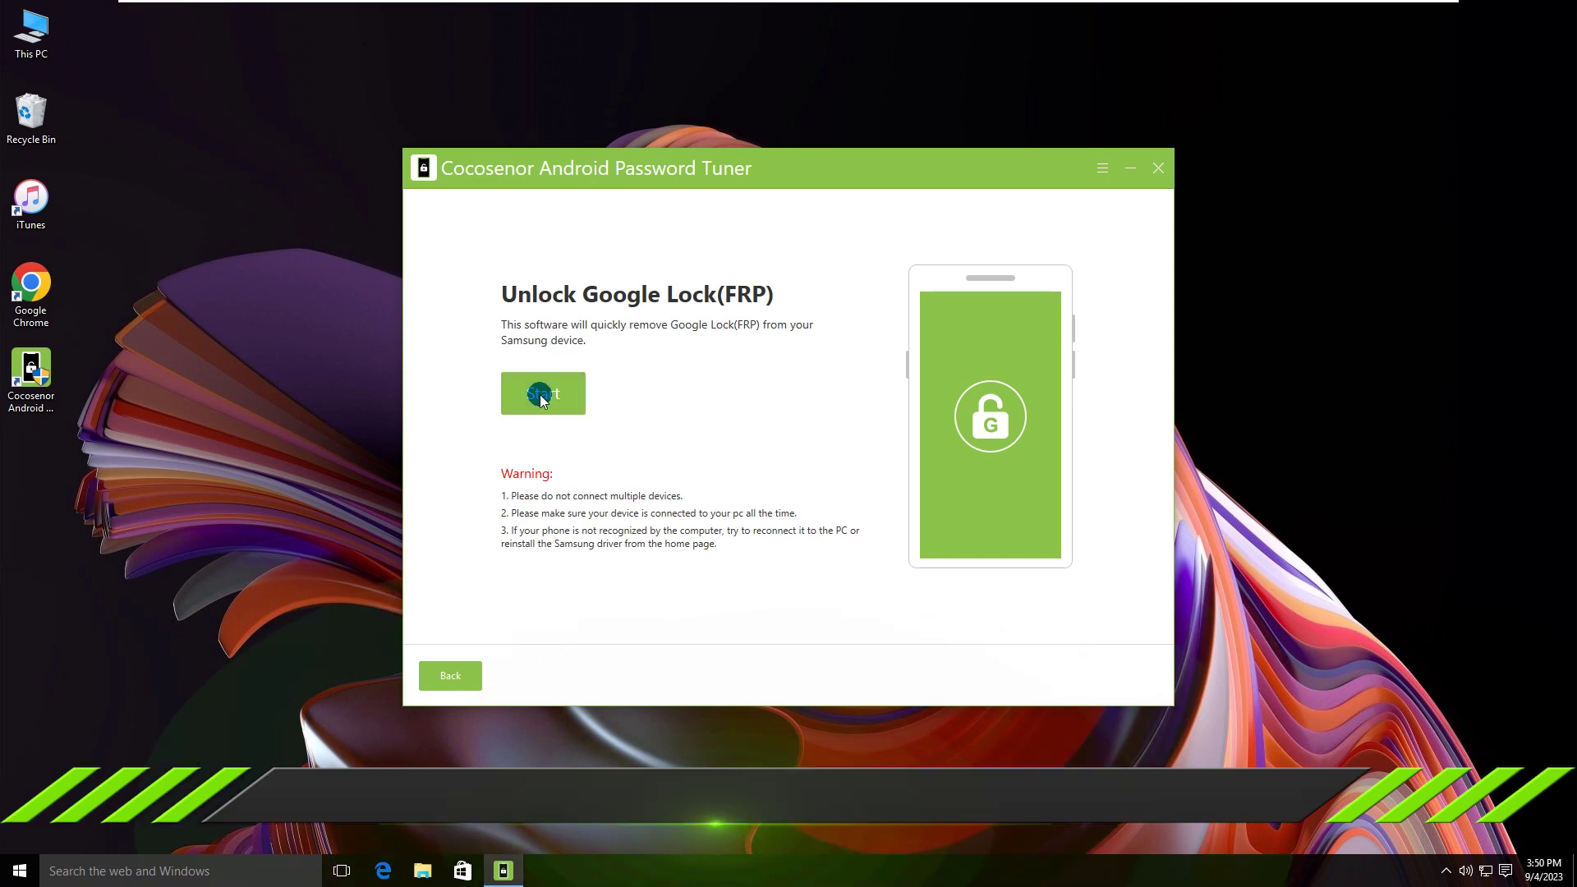
left_click(542, 395)
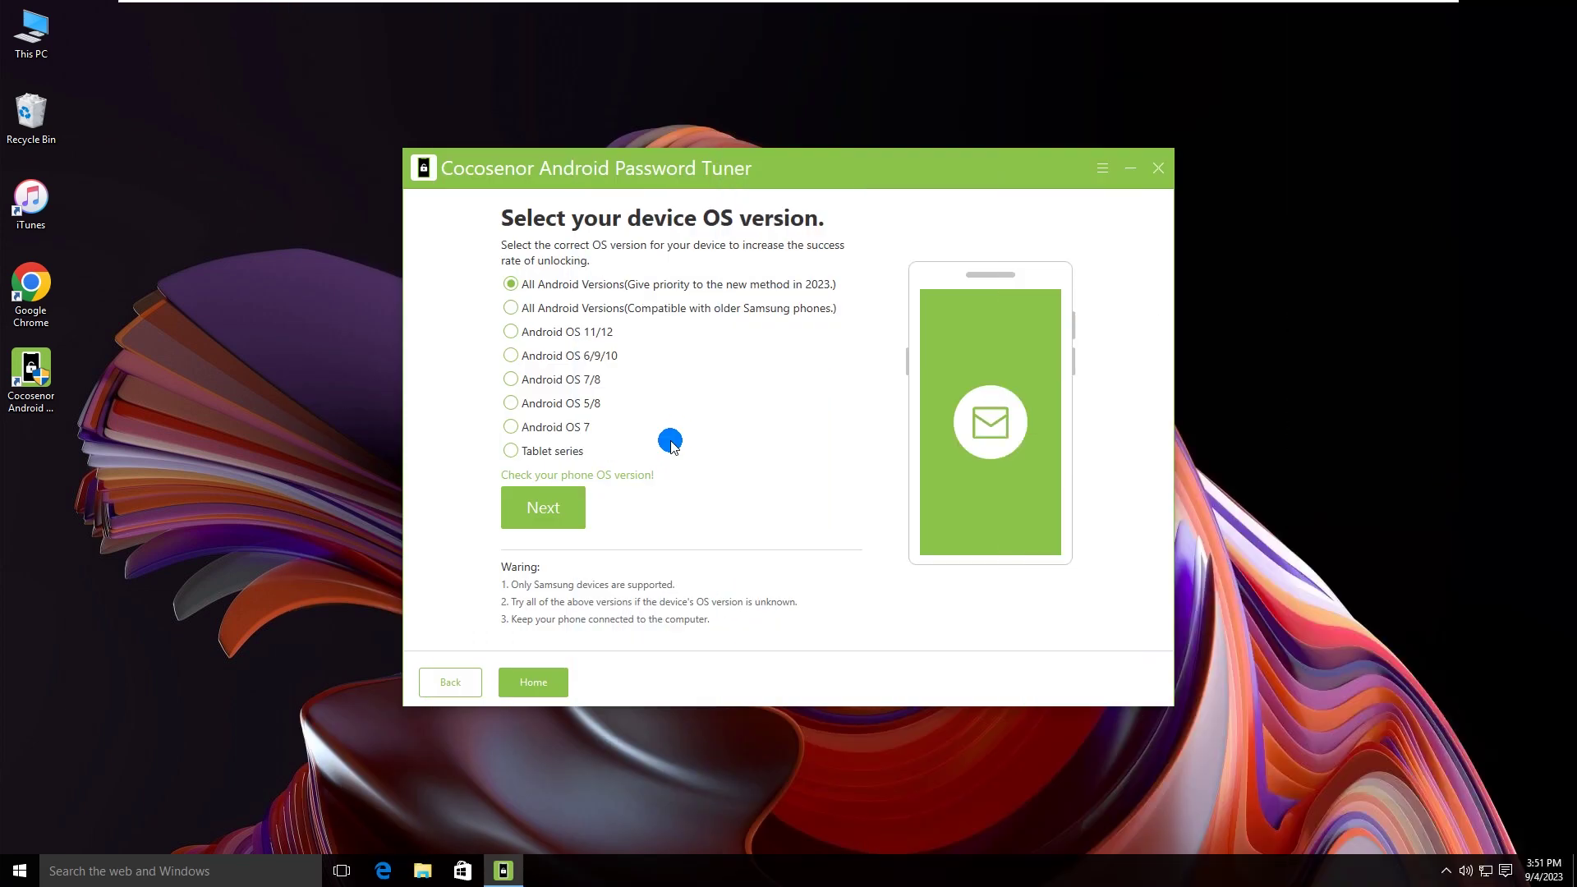
Pick All Android Versions (2023 priority method) and continue to Samsung setup instructions.
left_click(512, 285)
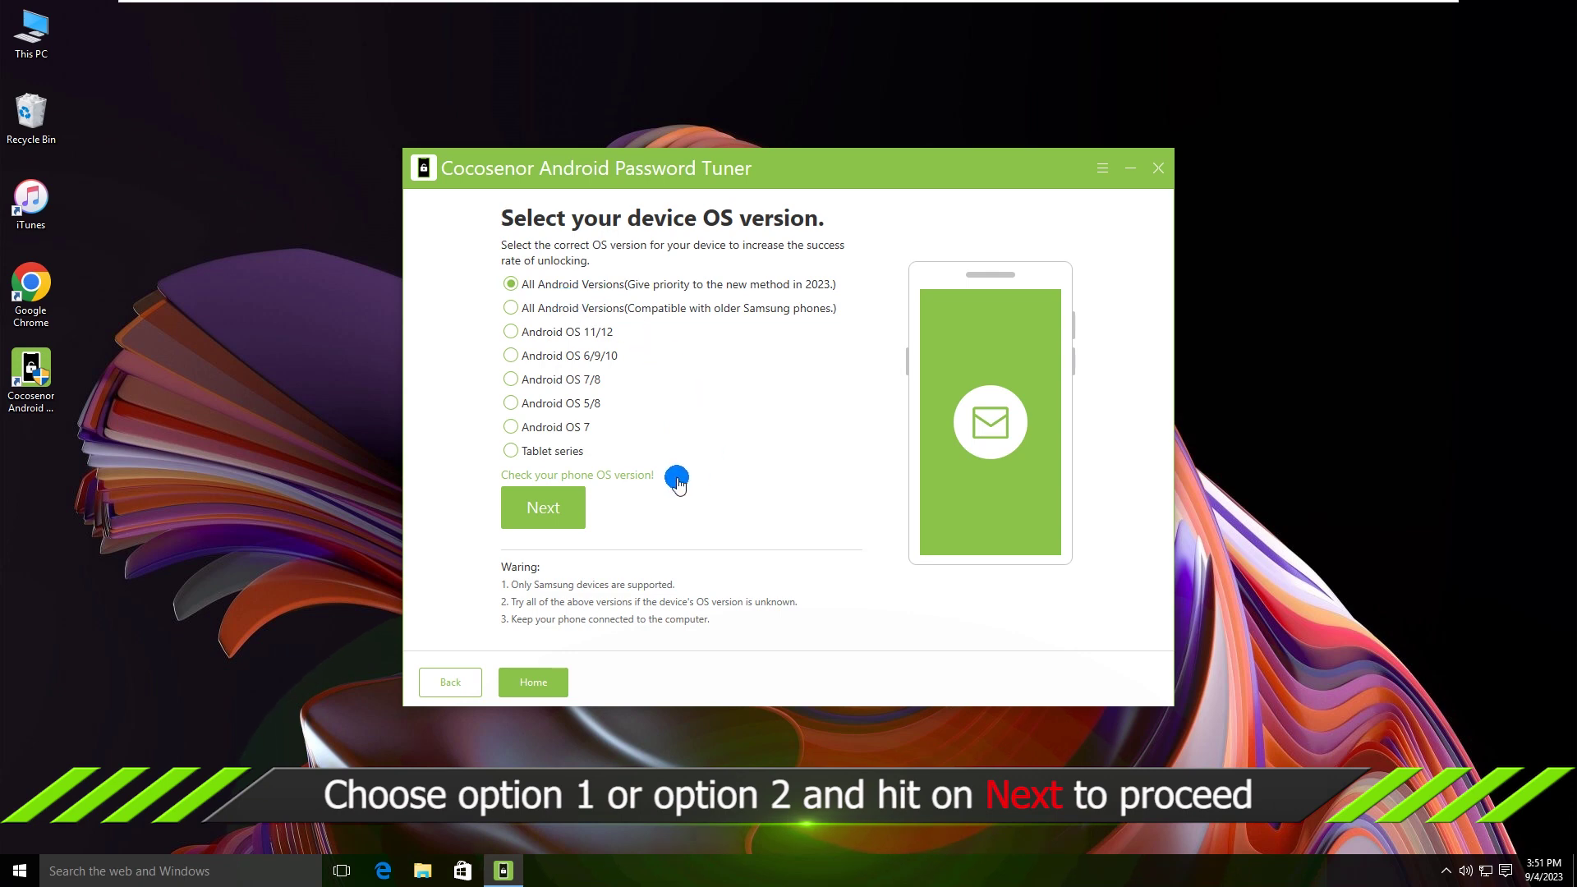
left_click(542, 508)
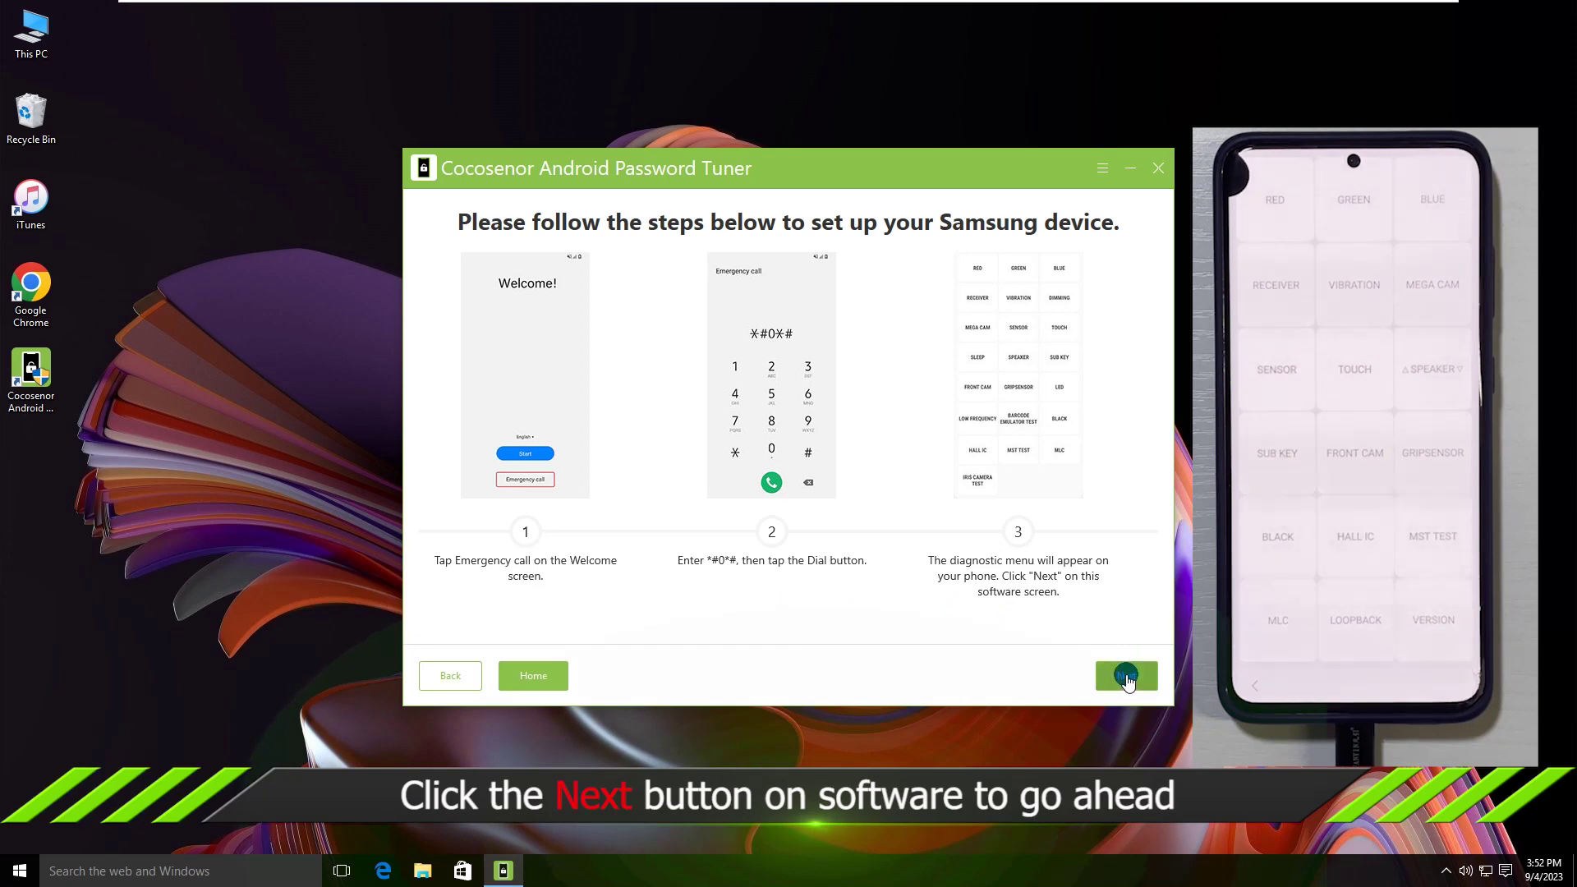
Confirm the phone's diagnostic menu and allowed USB debugging to finish FRP removal.
left_click(1126, 677)
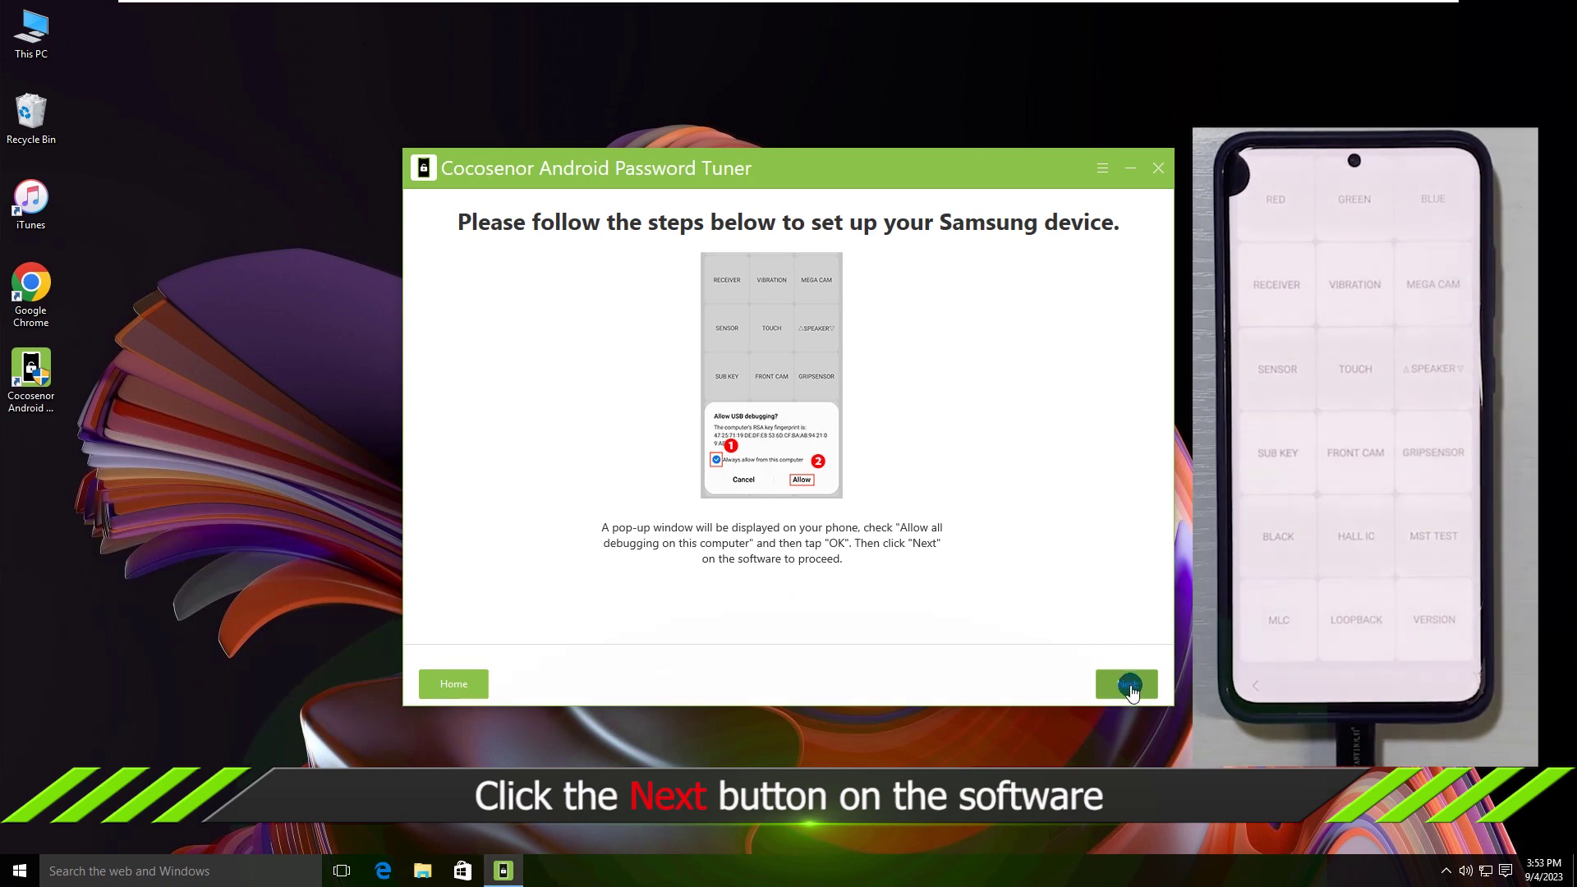
left_click(1130, 686)
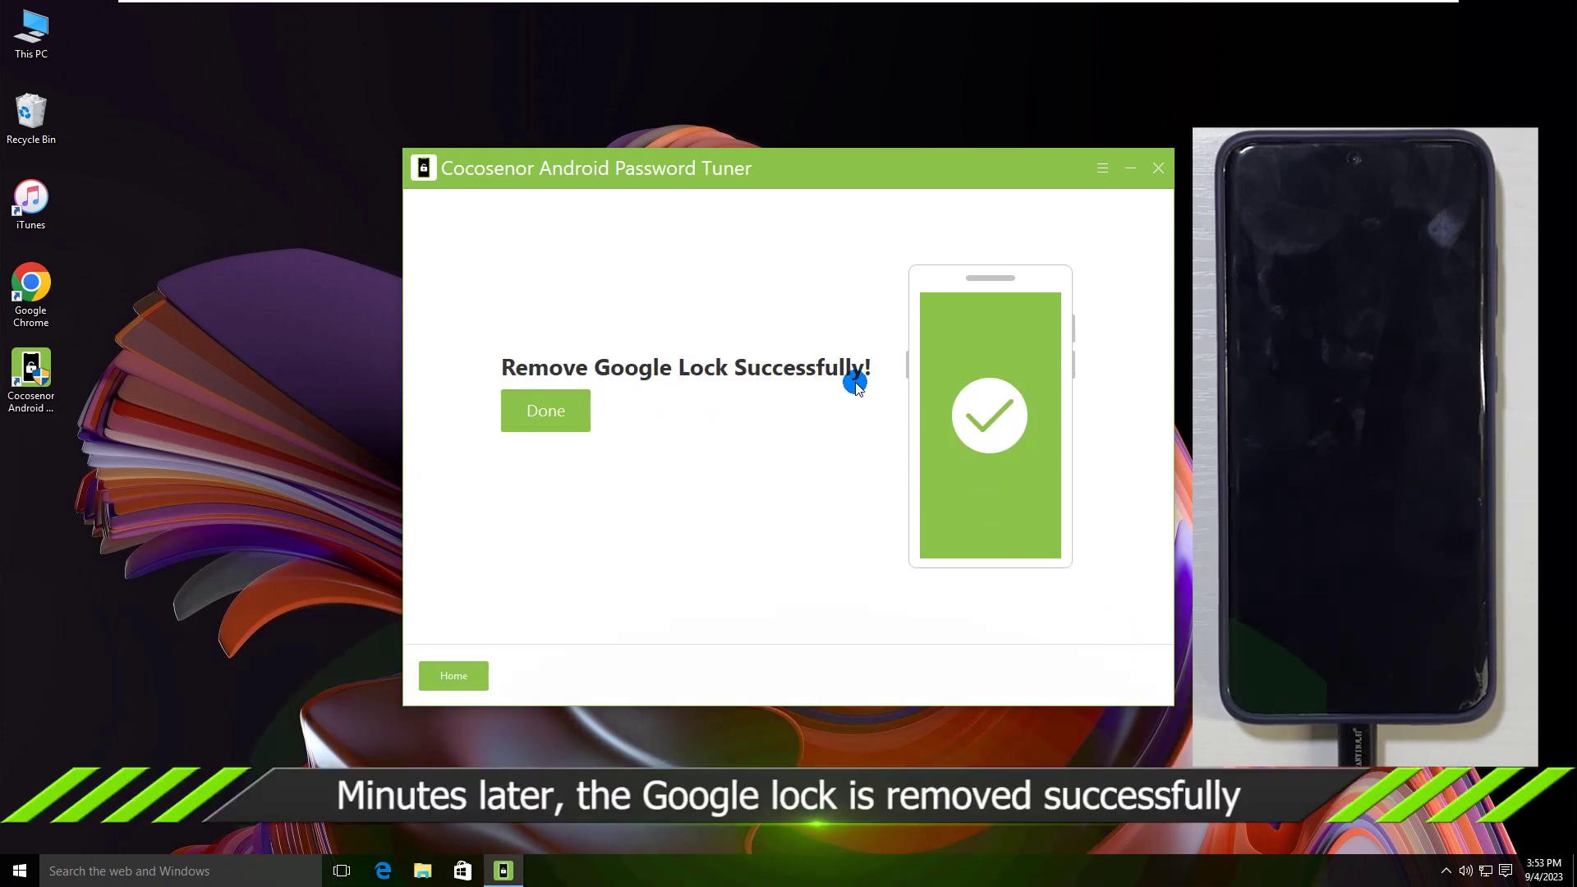
Dismiss the Remove Google Lock Successfully page with Done.
left_click(546, 411)
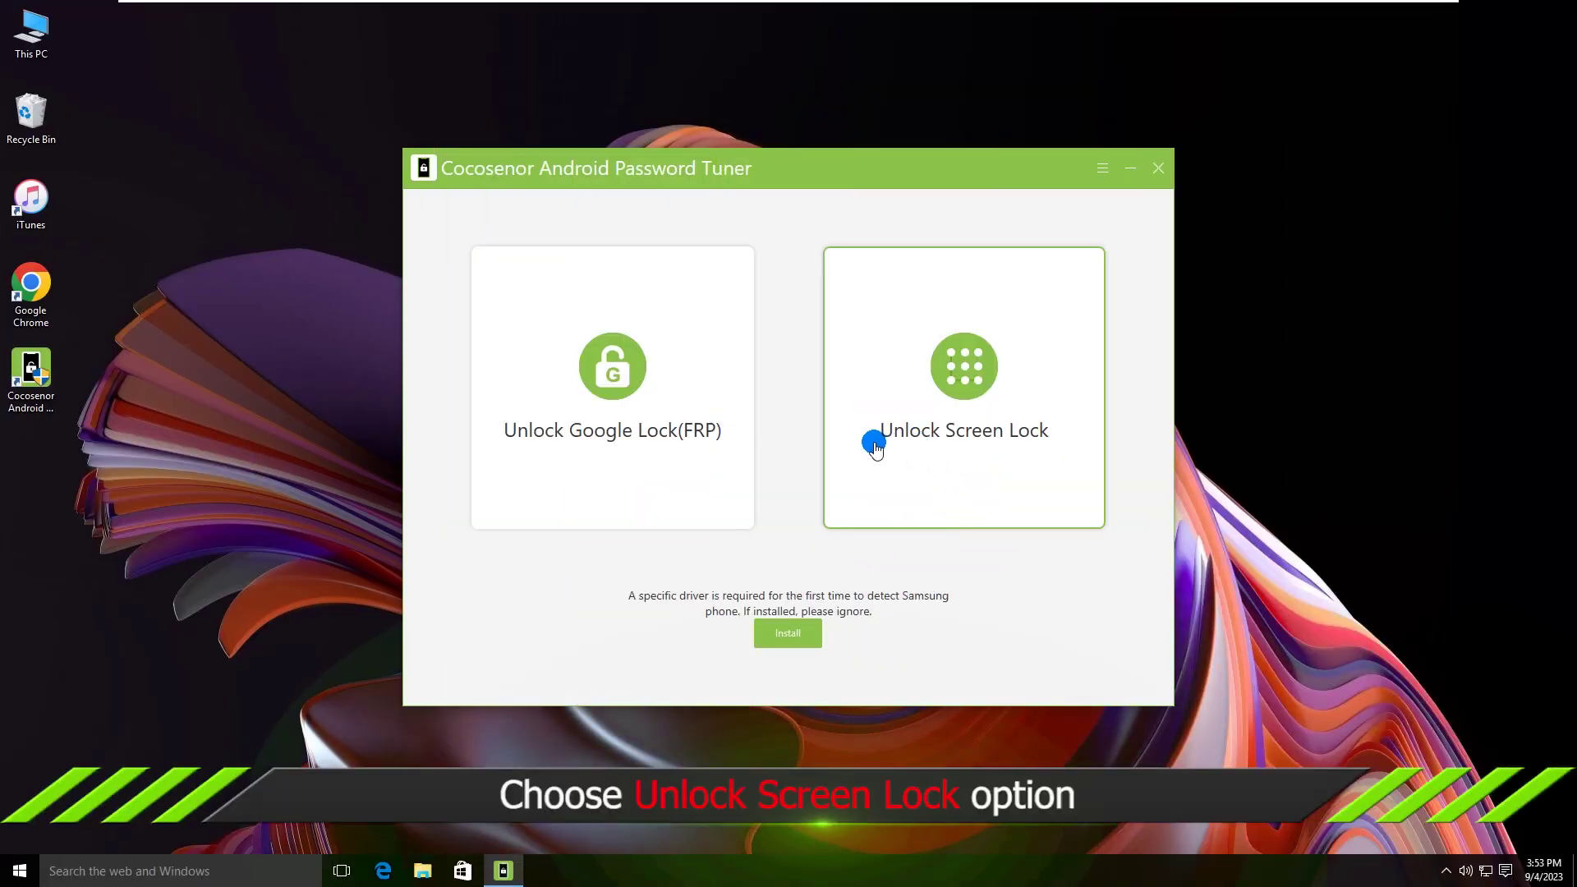
Choose Unlock Screen Lock and start it to reach device confirmation.
left_click(973, 431)
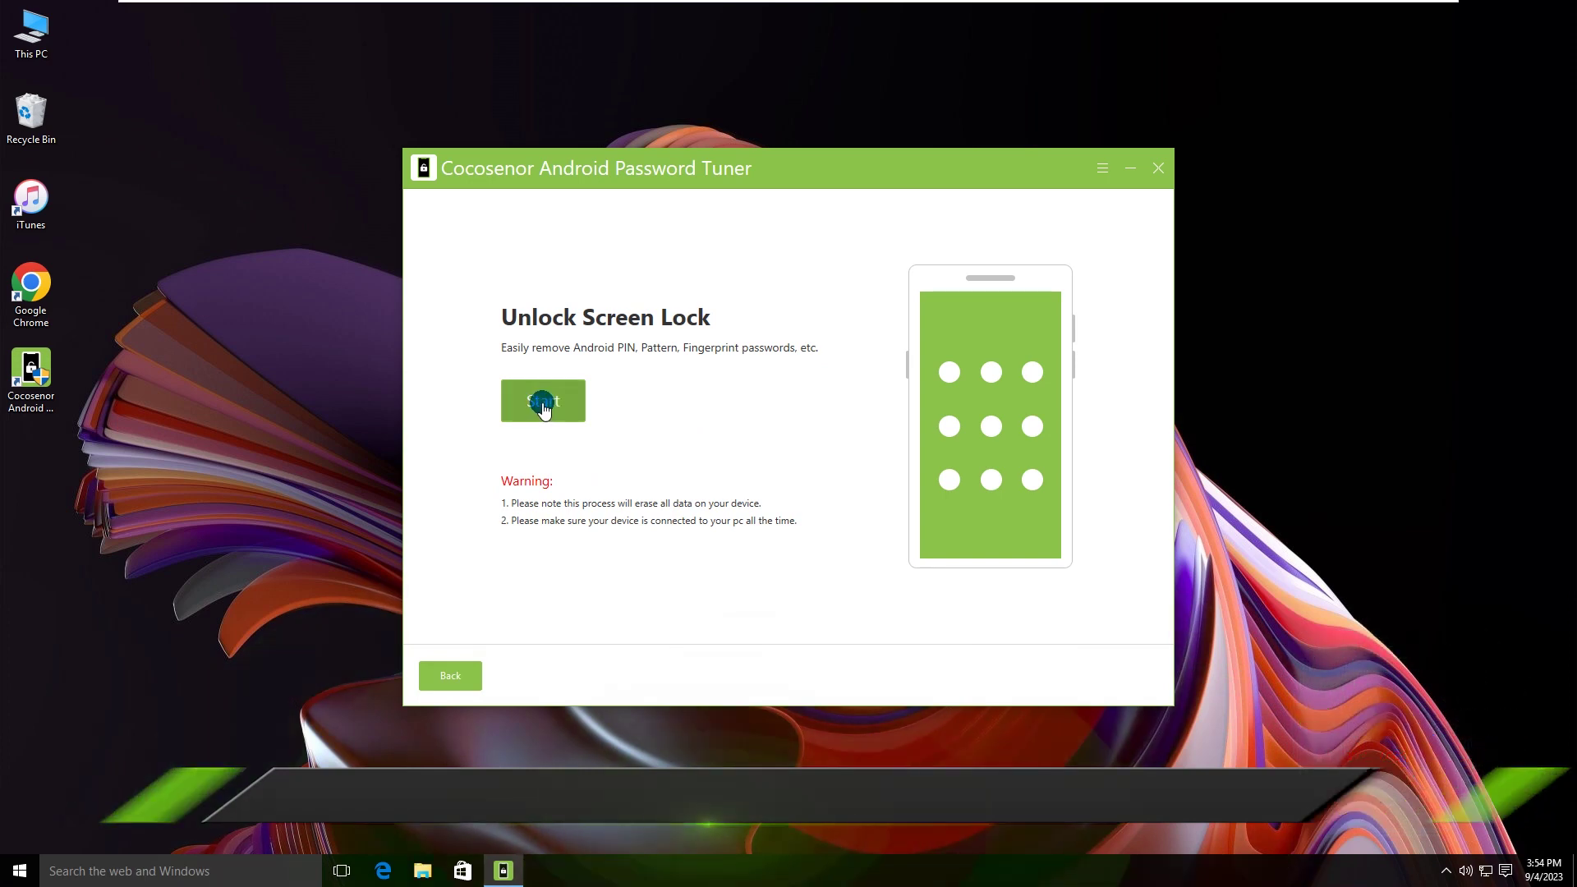
left_click(543, 404)
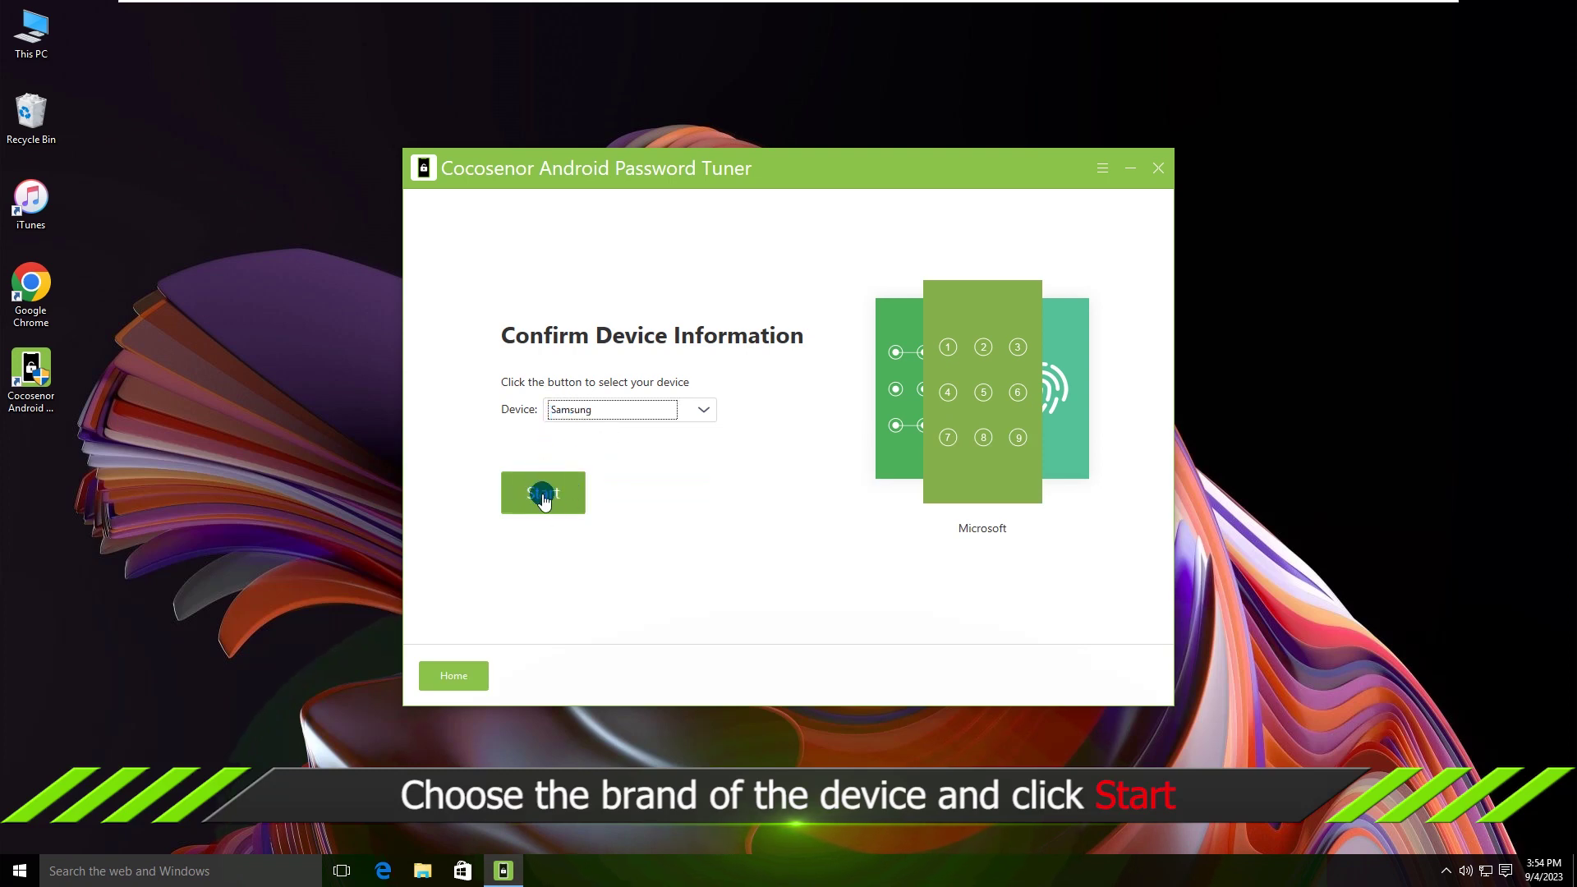
Confirm Samsung as the device and download the data package.
left_click(544, 495)
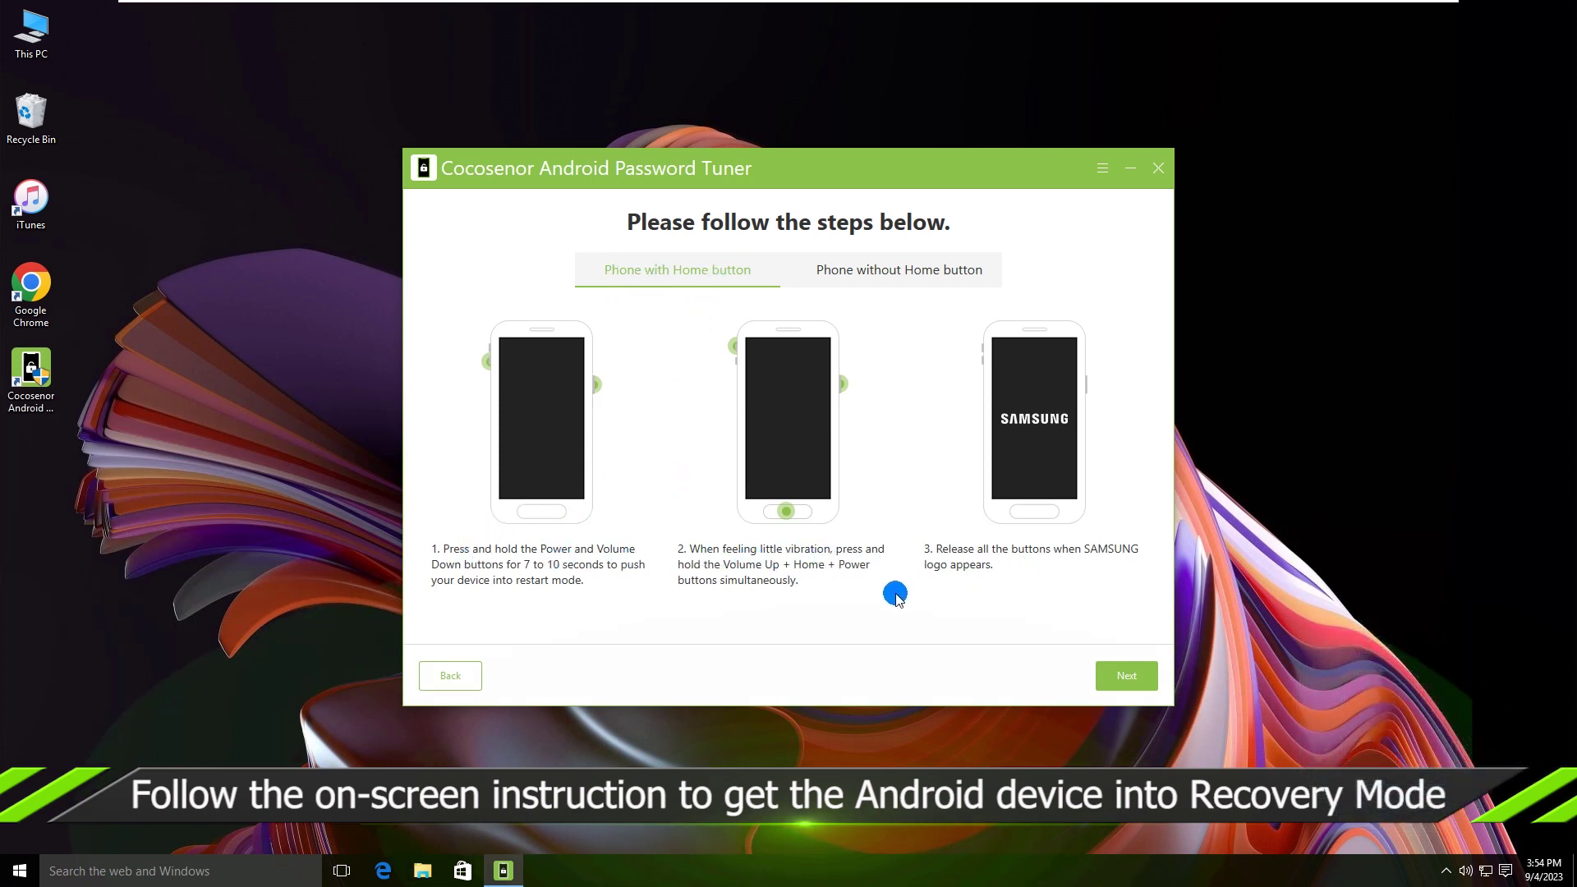
Follow the Phone without Home button recovery steps and confirm recovery mode to remove the screen lock.
left_click(891, 274)
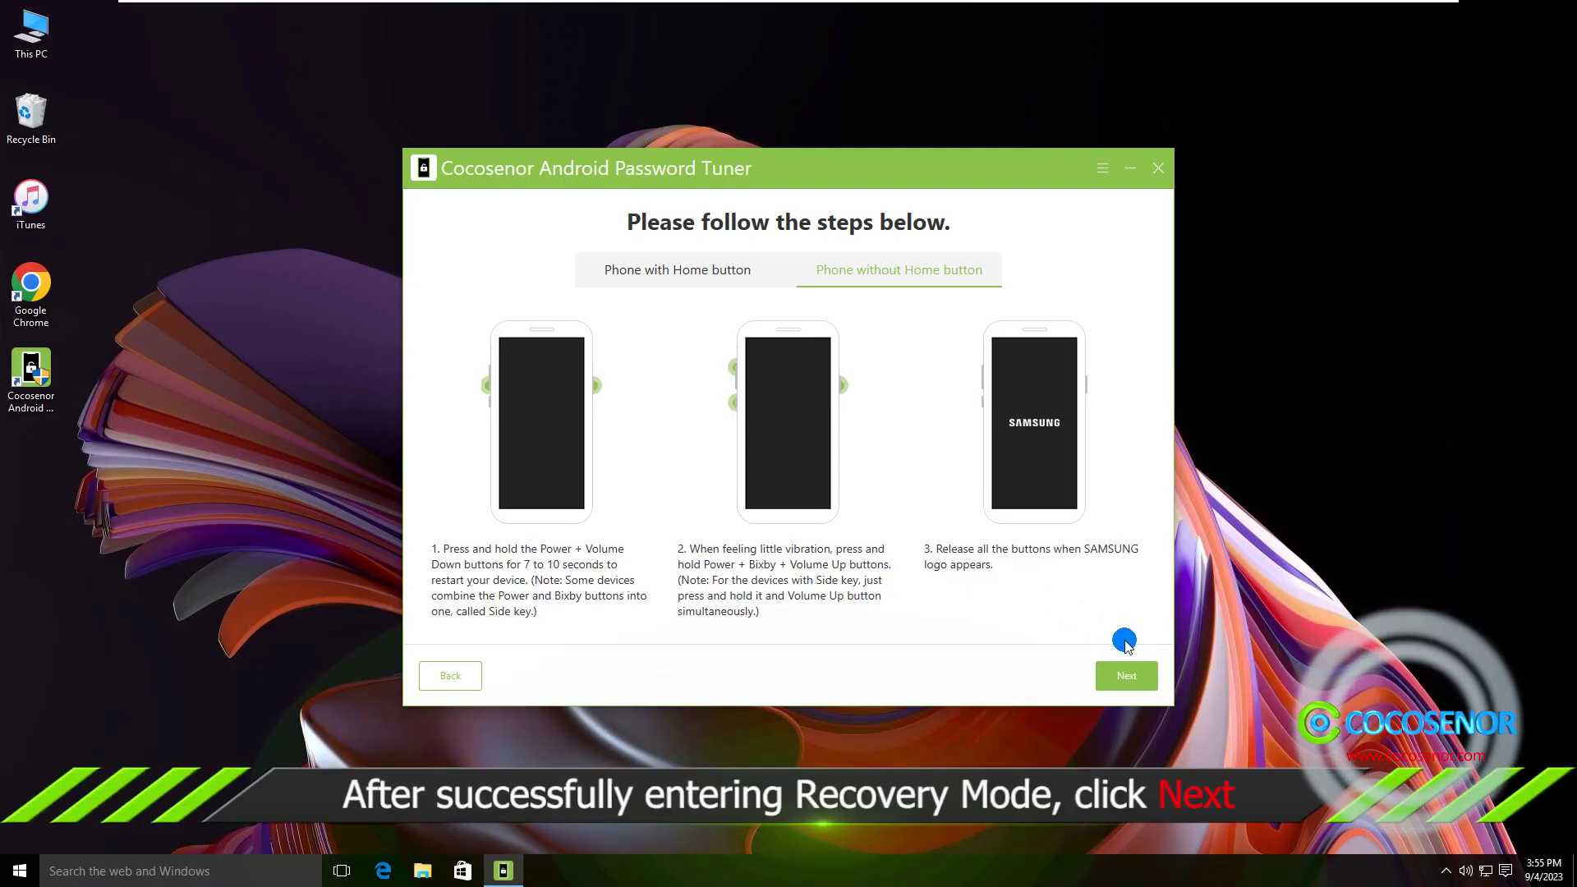
left_click(1111, 678)
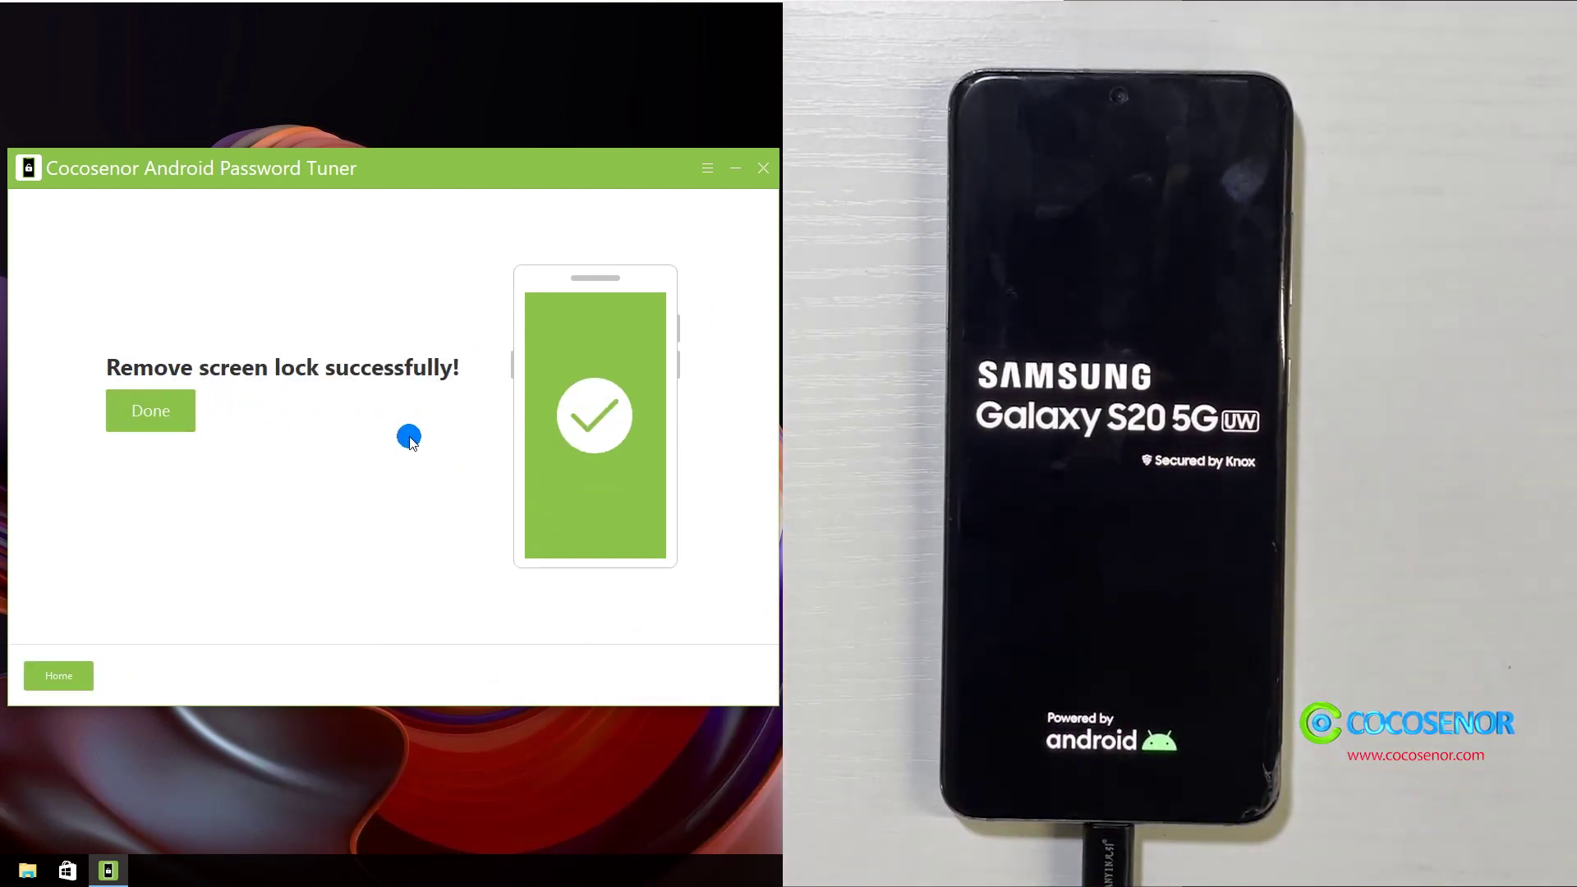
Confirm Done on the 'Remove screen lock successfully' page to return to Unlock Screen Lock.
left_click(152, 416)
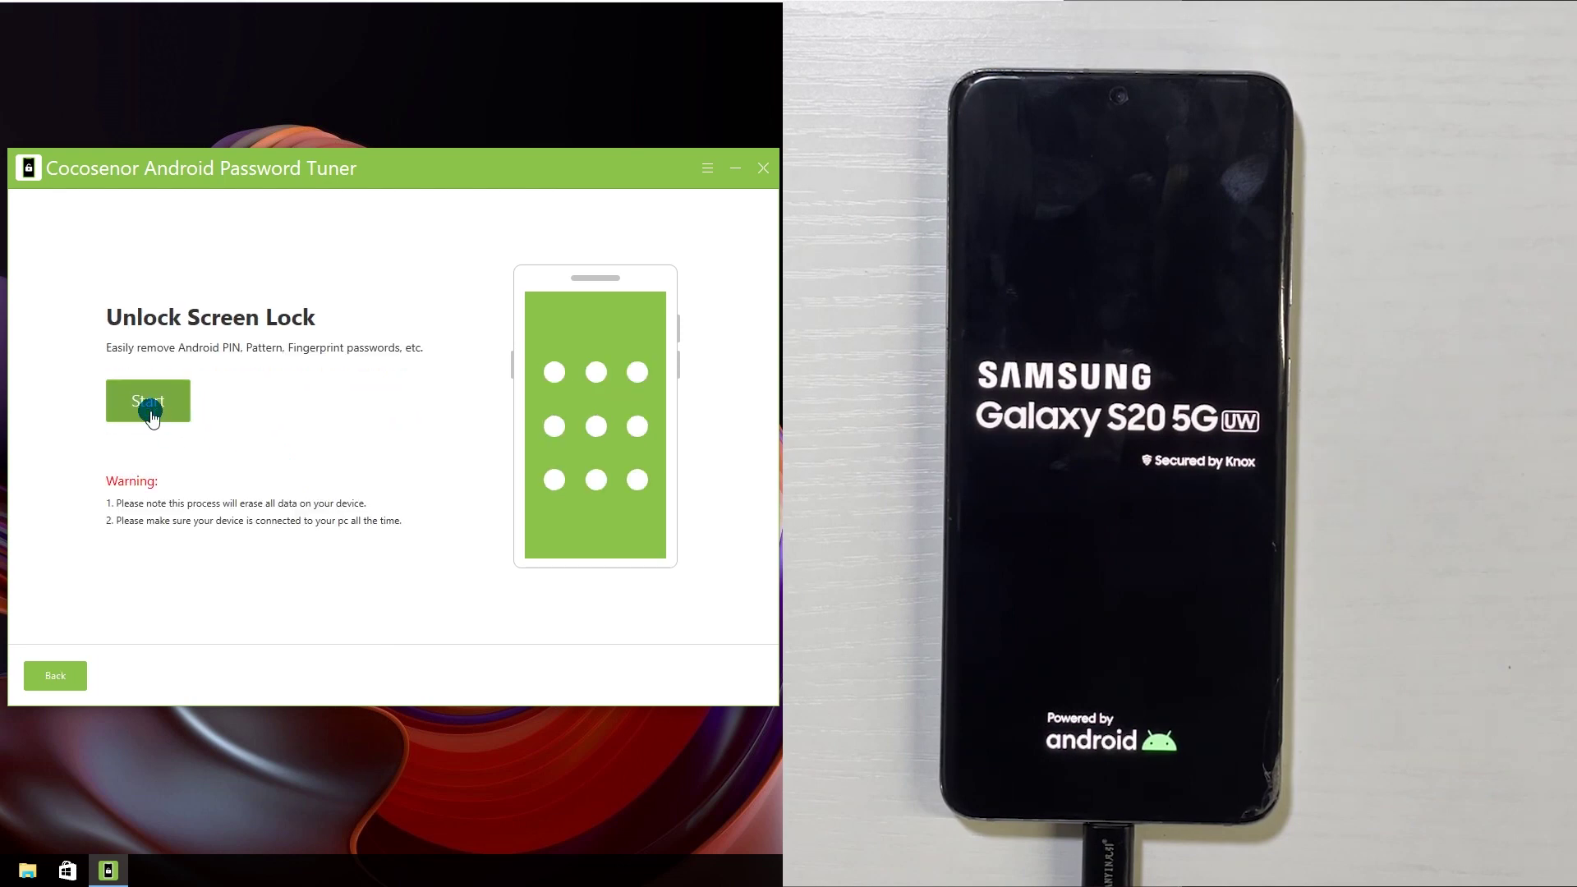